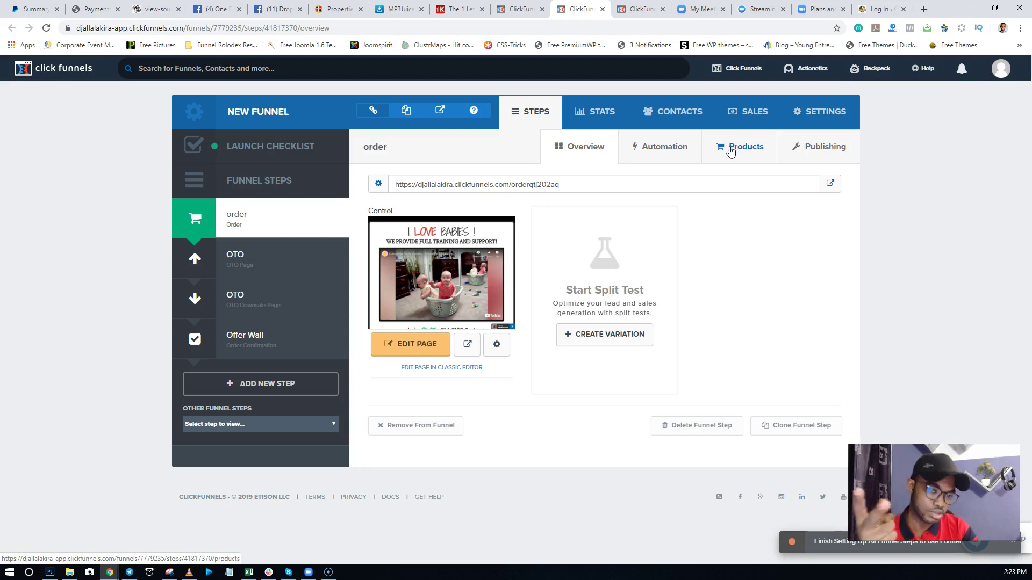
Step: Clone New Funnel using the Clone Funnel option in its settings
left_click(732, 159)
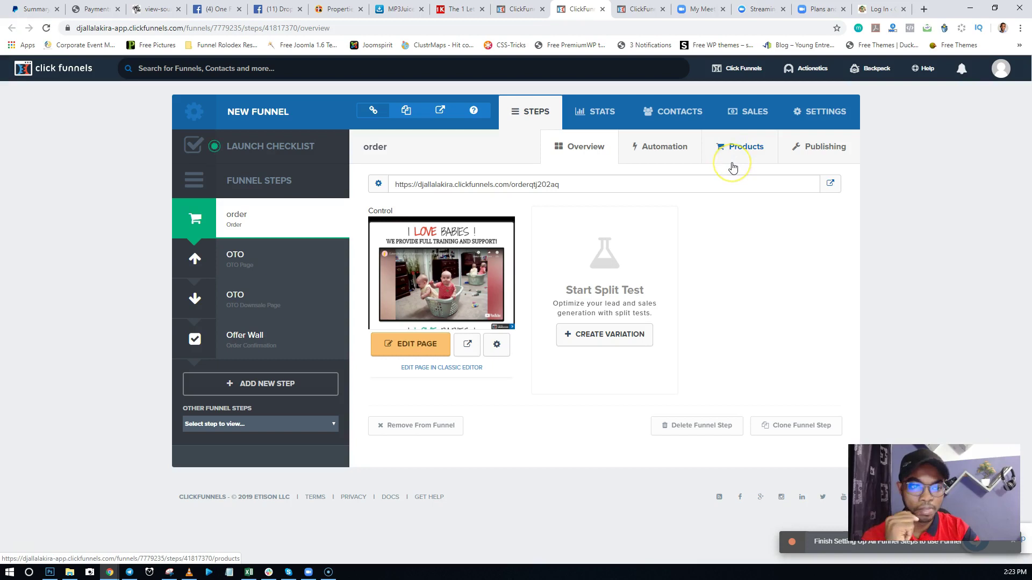
left_click(727, 154)
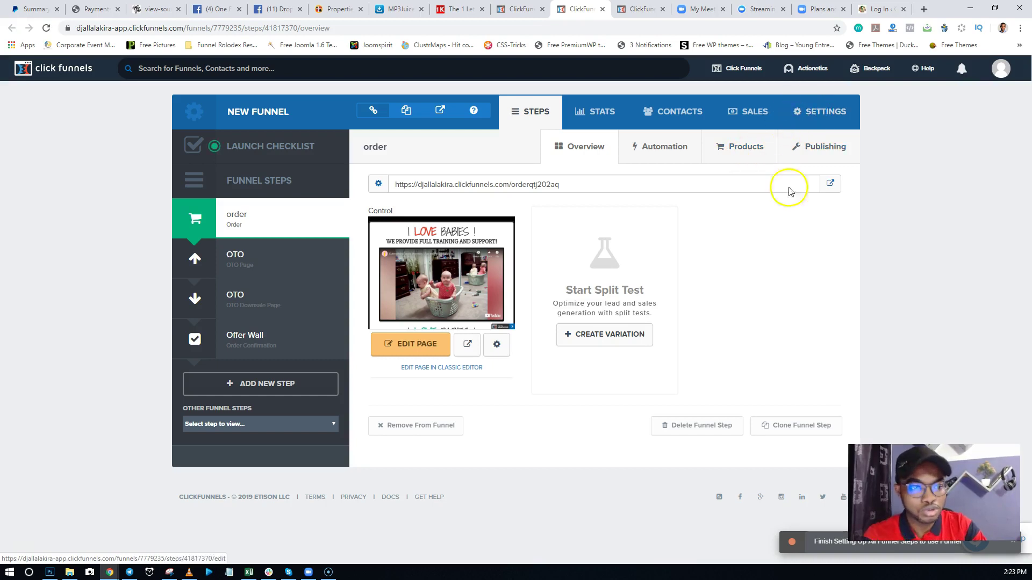
left_click(817, 117)
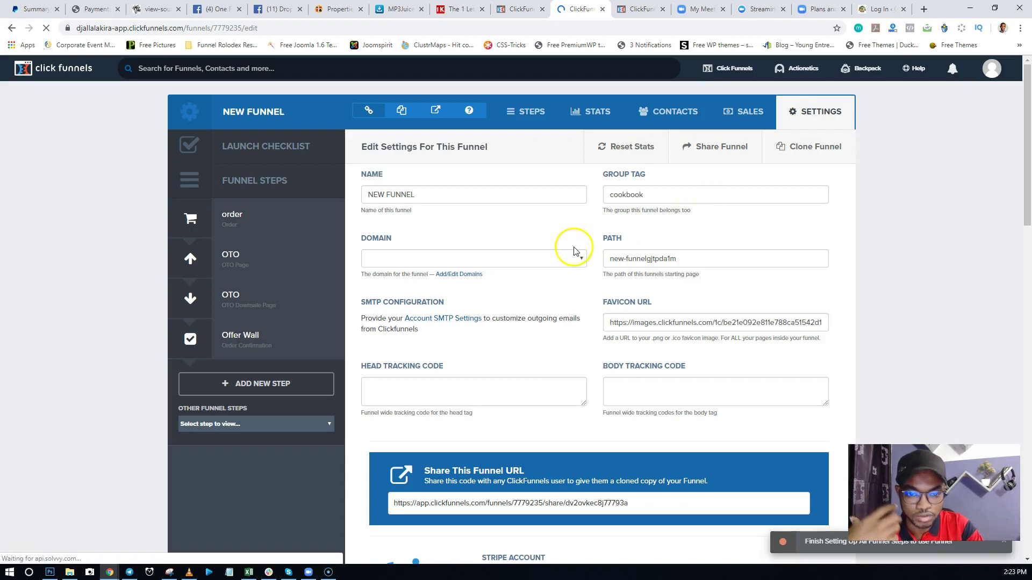
scroll(573, 250, "down", 5)
scroll(574, 252, "down", 8)
scroll(574, 250, "down", 7)
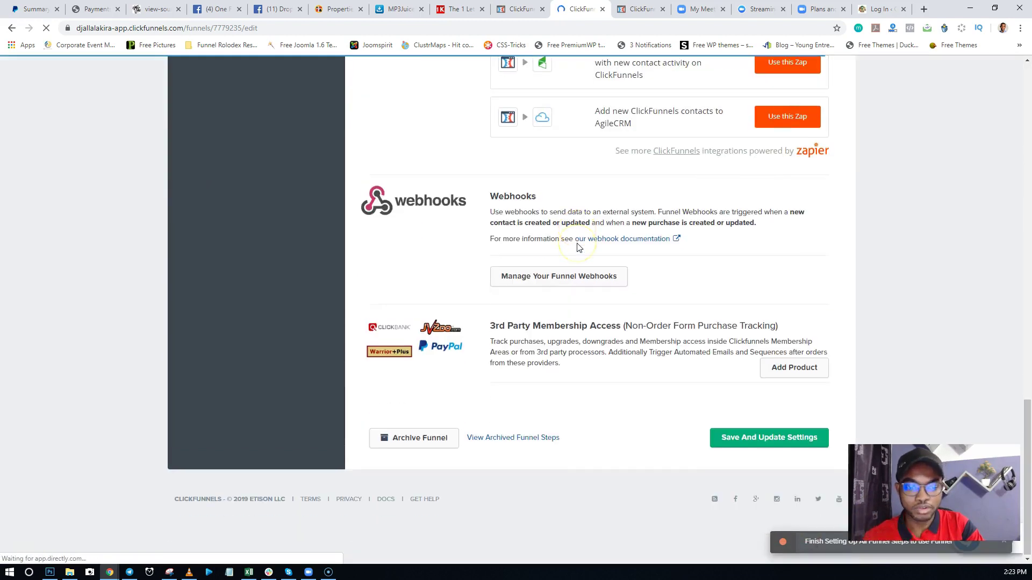
scroll(577, 247, "up", 2)
scroll(577, 248, "down", 2)
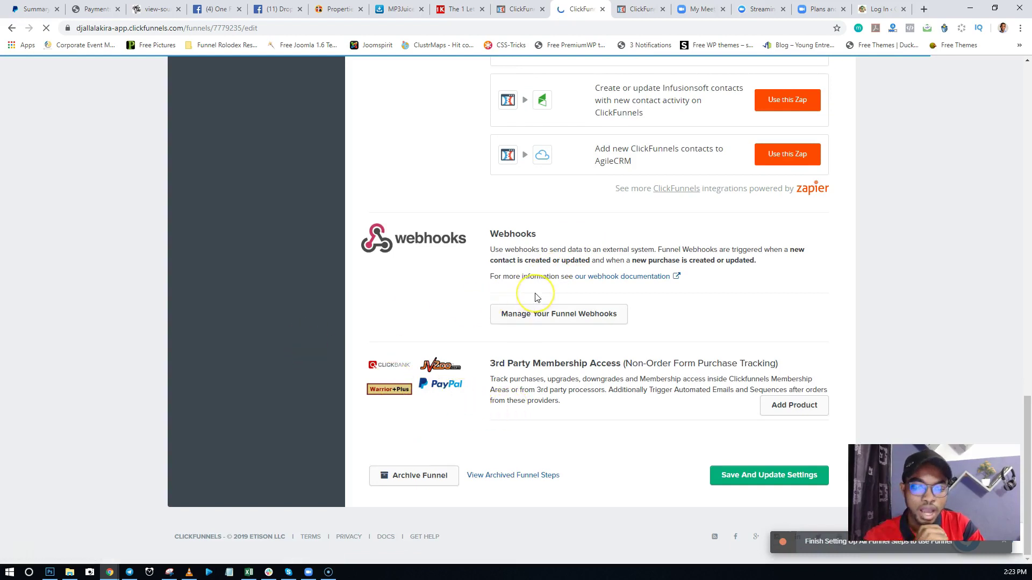
scroll(534, 294, "up", 14)
scroll(535, 297, "up", 6)
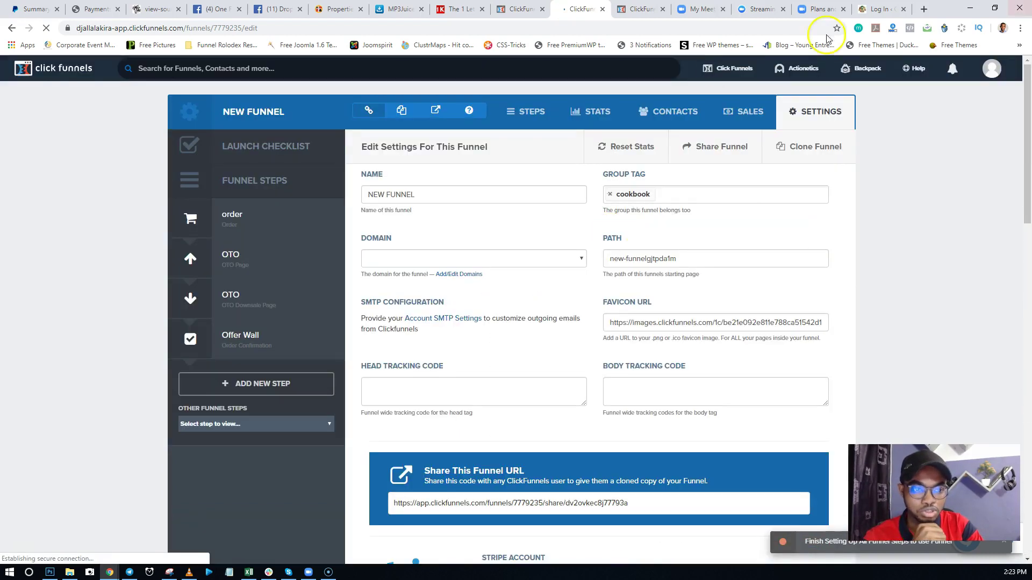
left_click(838, 110)
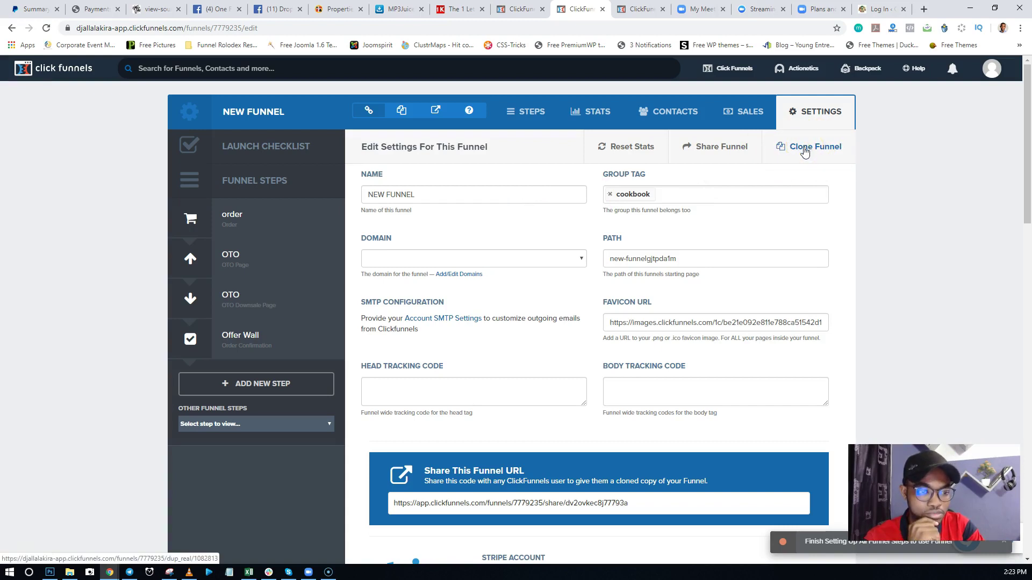
left_click(805, 151)
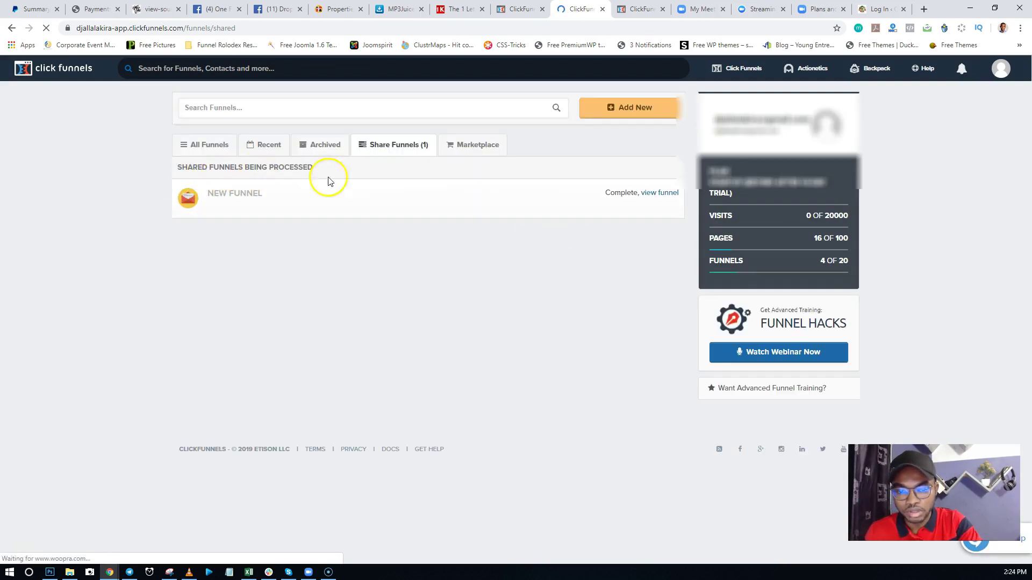
Step: Open Copy of New Funnel, dismiss the New Badge popup, and go to its order step
left_click(656, 196)
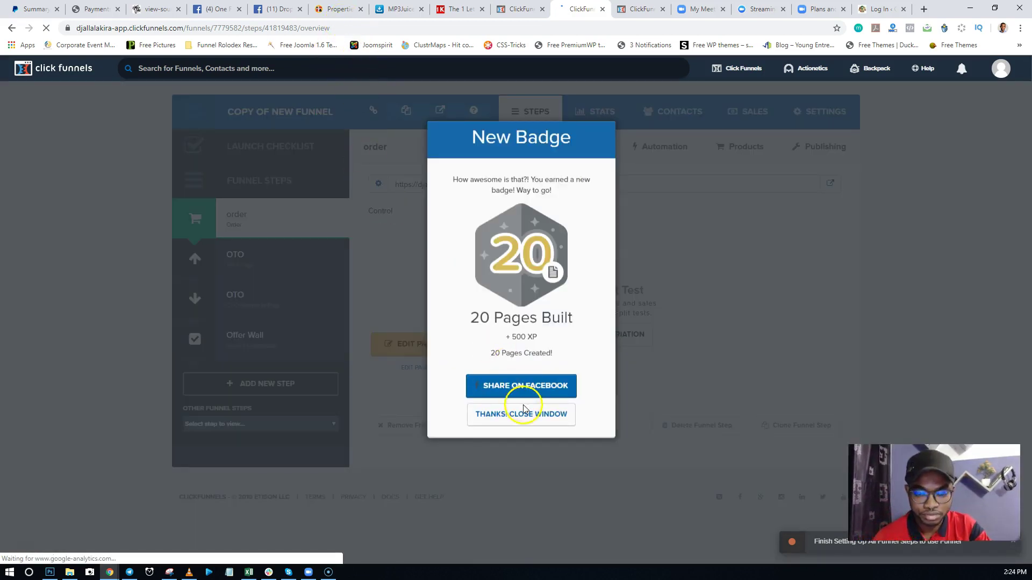
left_click(524, 409)
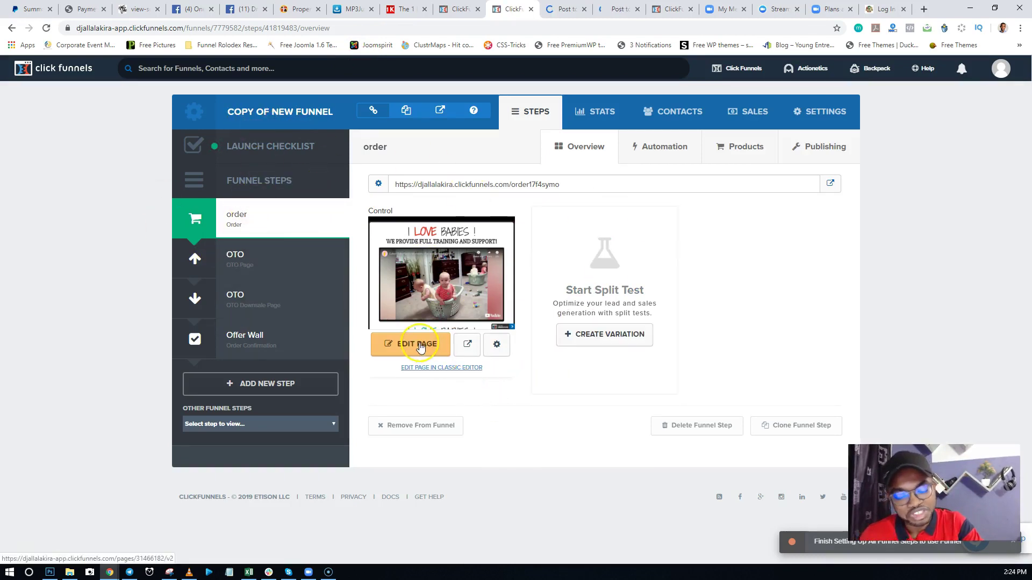
left_click(421, 348)
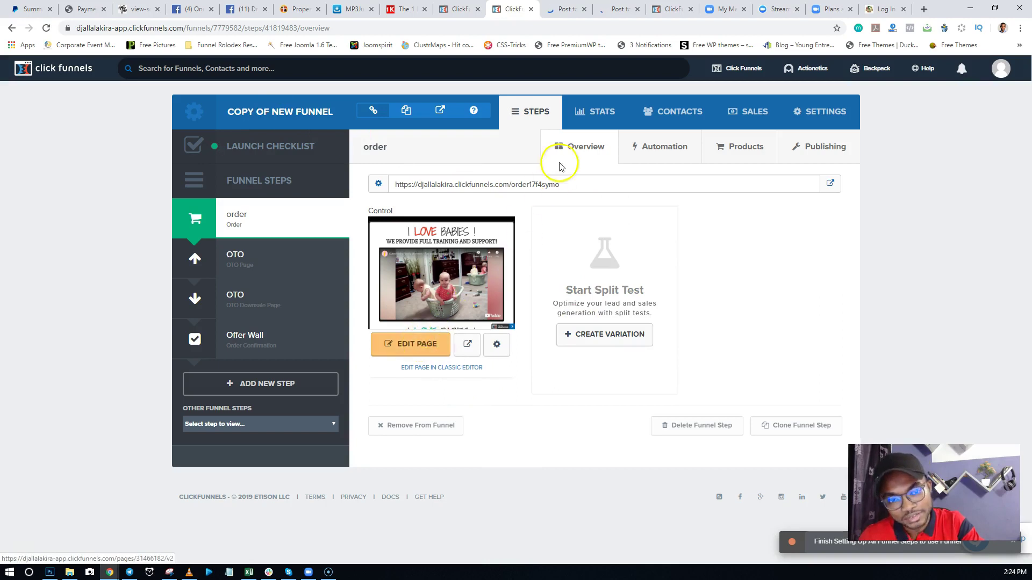
left_click(653, 161)
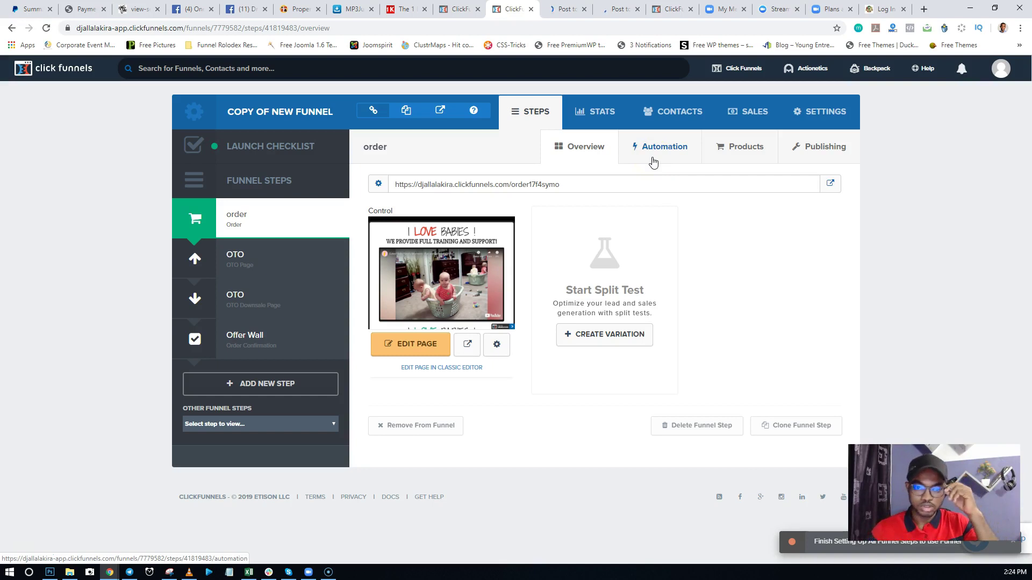
left_click(471, 180)
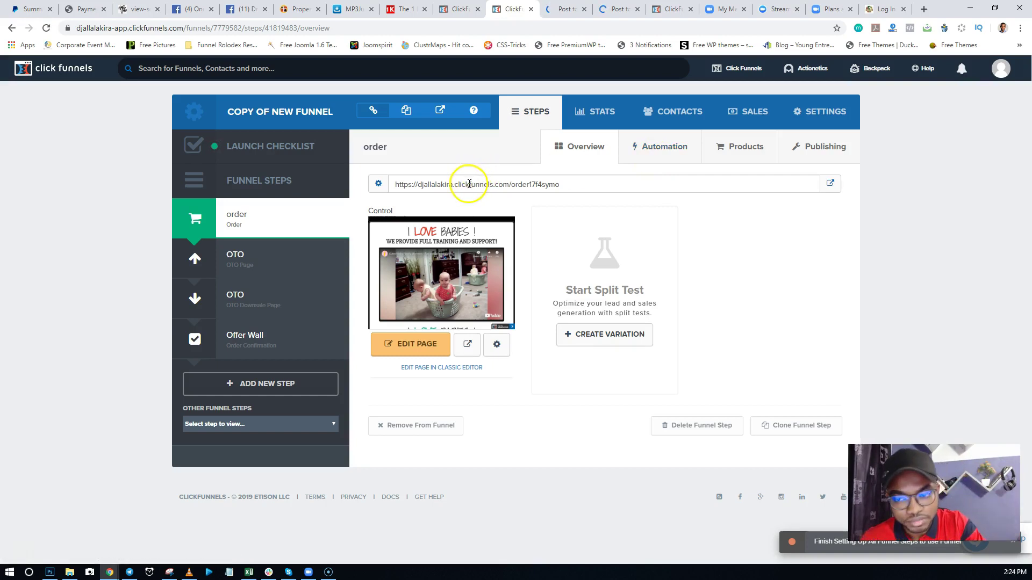
left_click(395, 272)
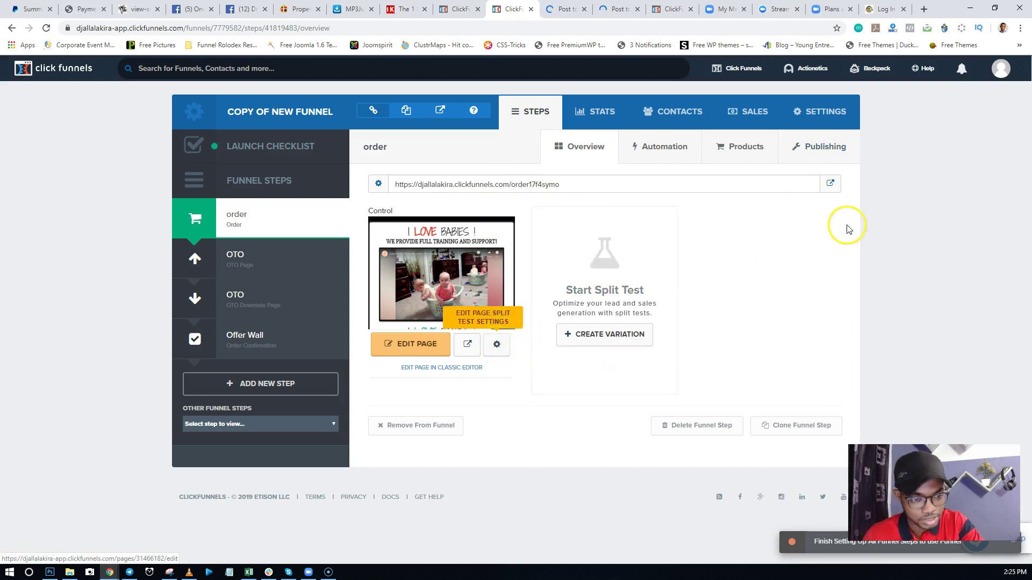
Step: Rename the order step to 'order now', delete its path order17f4symo, and save the step
left_click(828, 151)
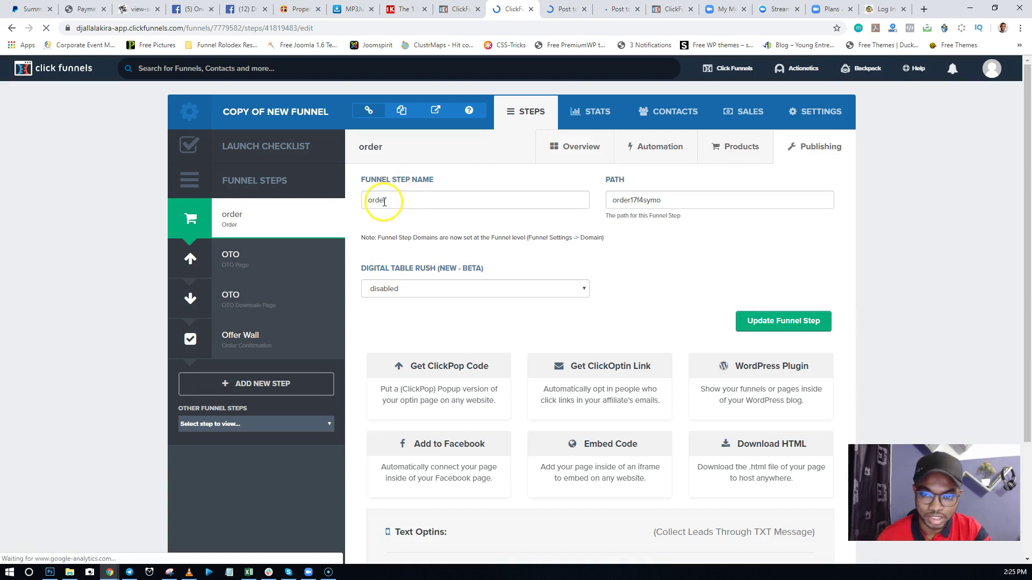
double_click(631, 200)
left_click(631, 200)
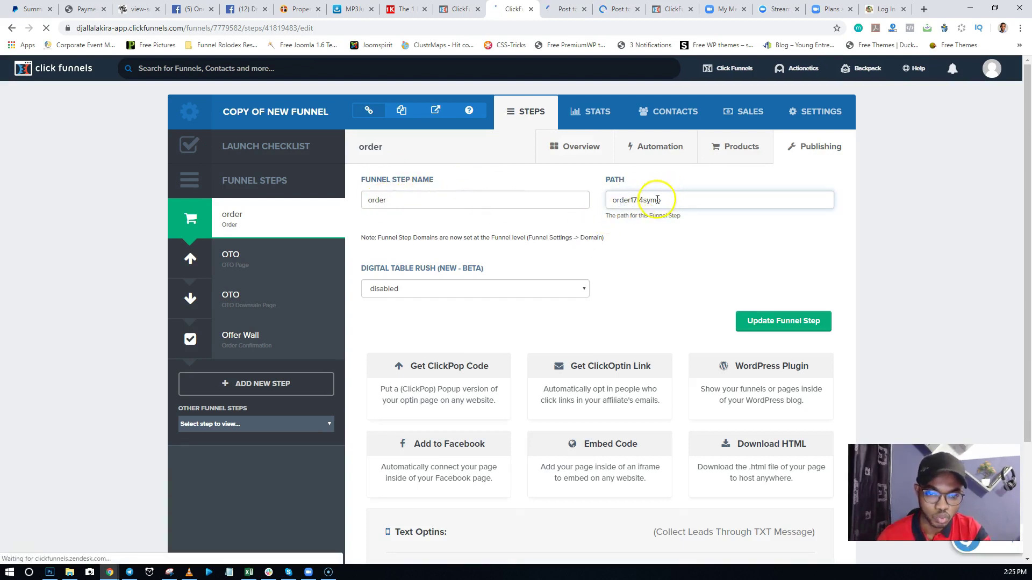
left_click(382, 202)
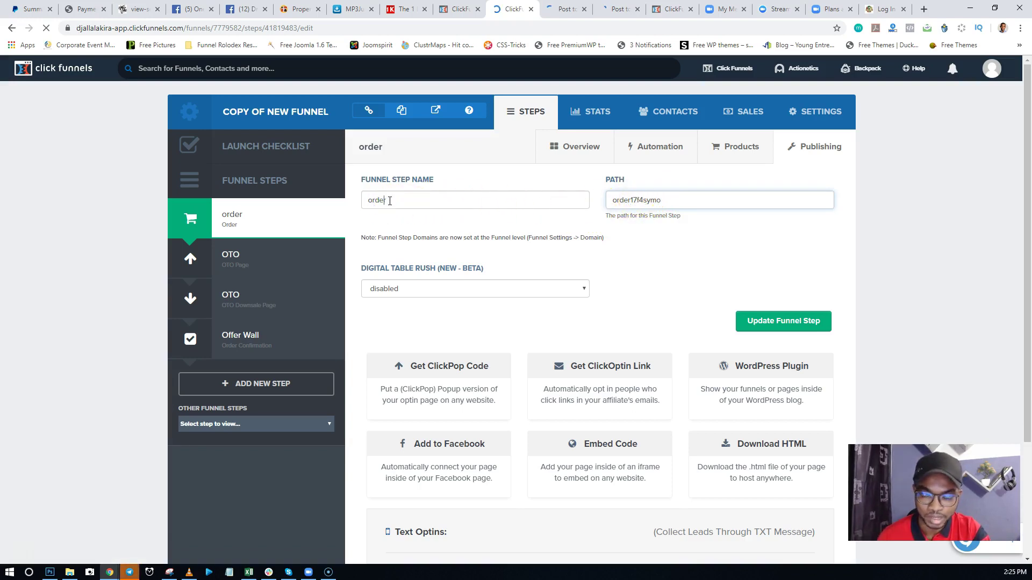
double_click(389, 201)
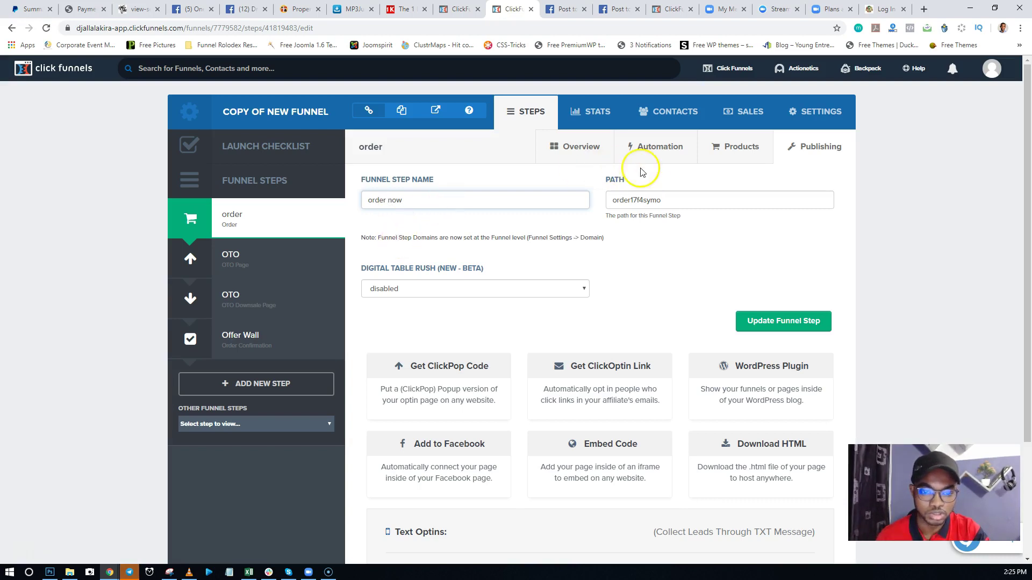
left_click(657, 201)
left_click_drag(669, 200, 612, 197)
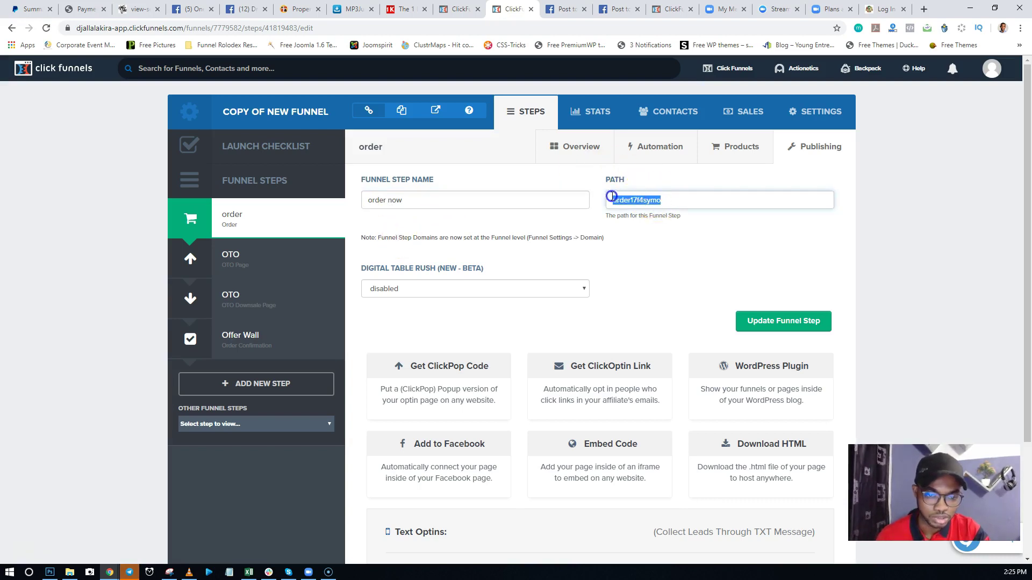
key("BackSpace")
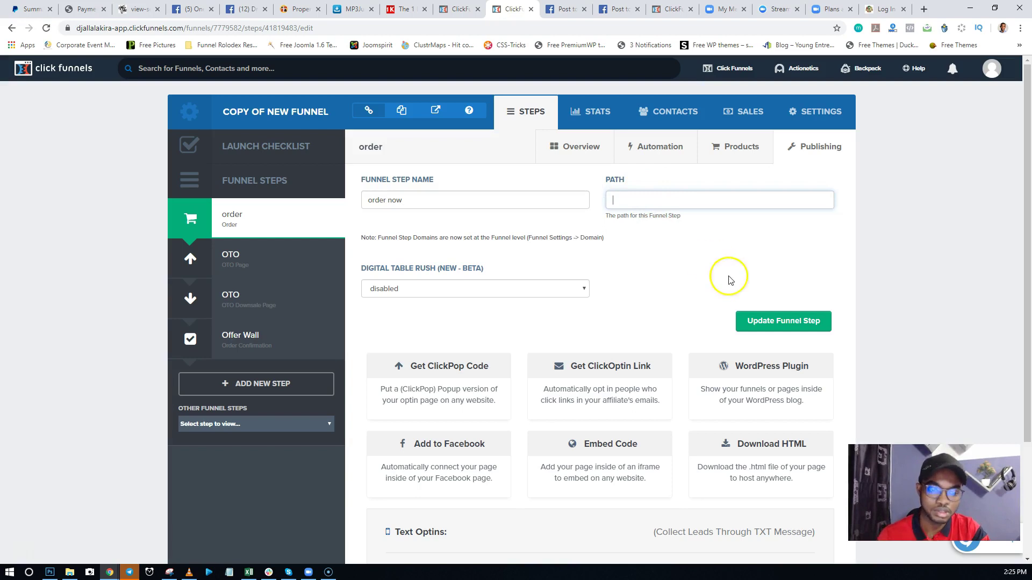
left_click(752, 320)
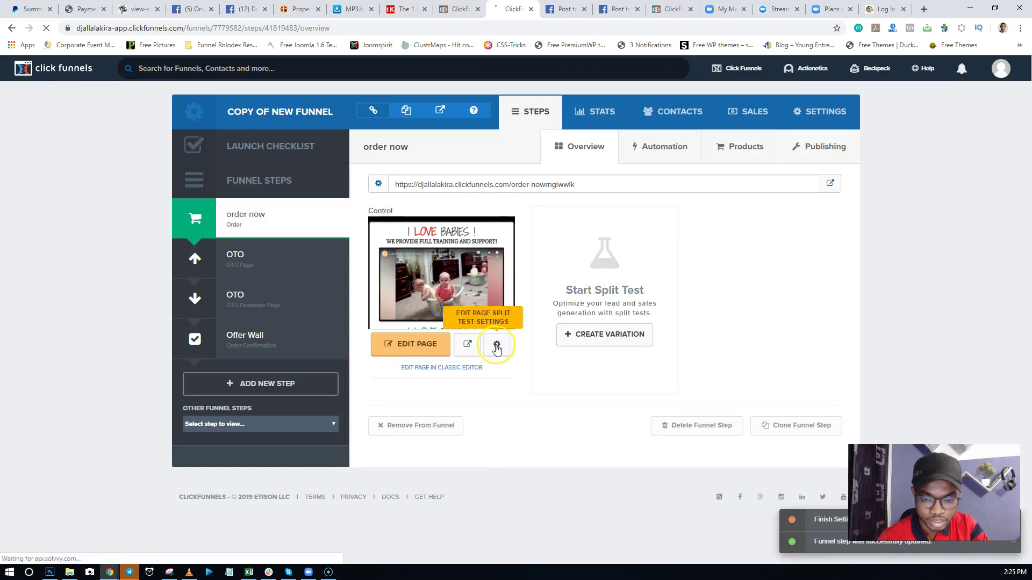
Step: Keep the page name 'order now', delete its old path order31466182, and save the page
left_click(496, 347)
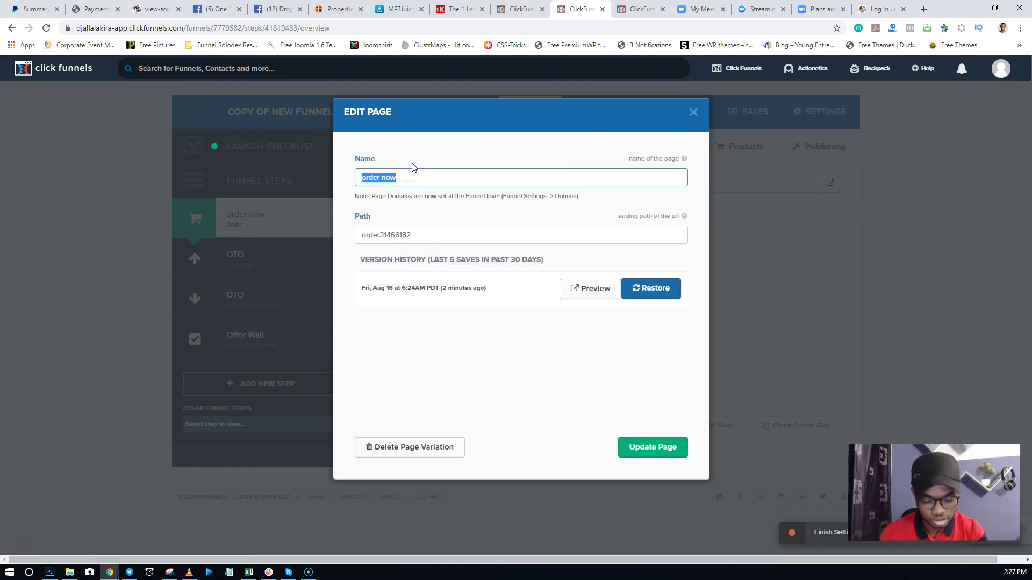
type("orde")
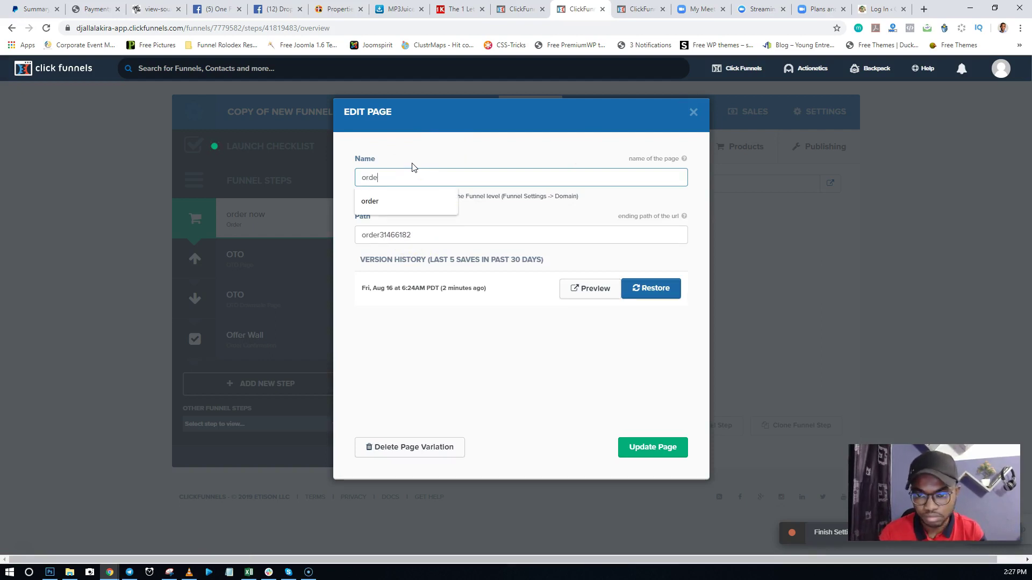
type("r now")
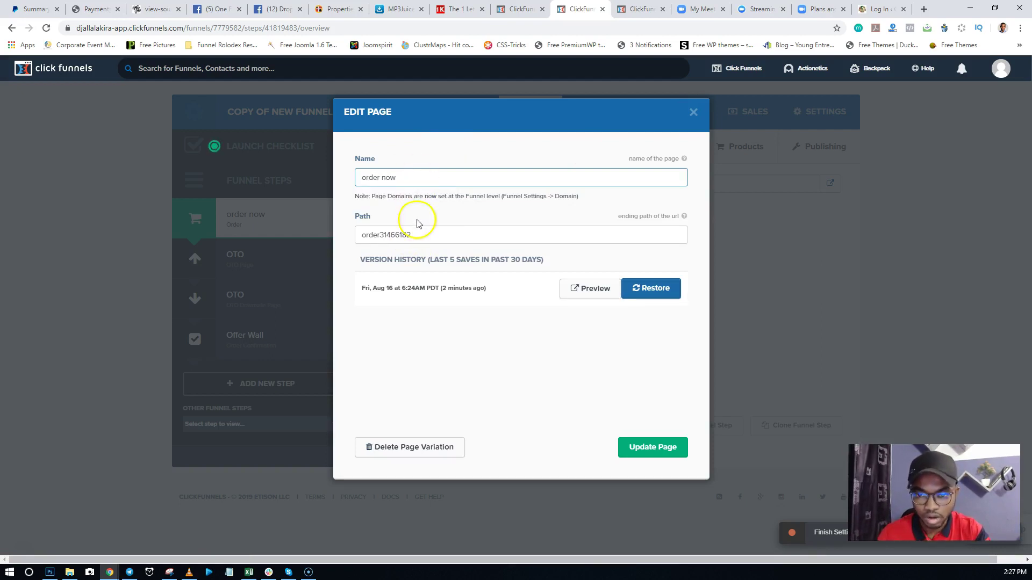
double_click(412, 234)
key("BackSpace")
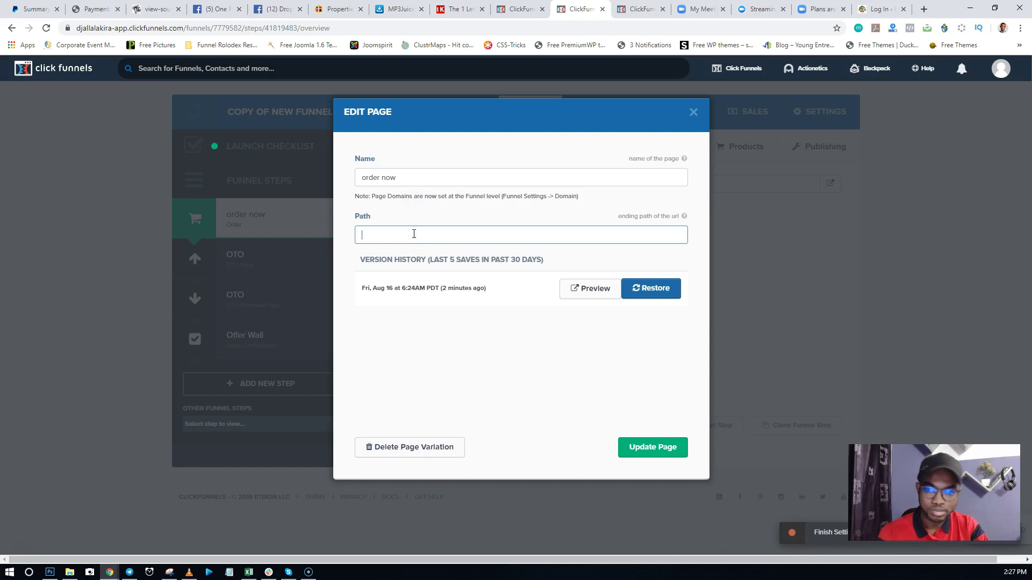
left_click(664, 452)
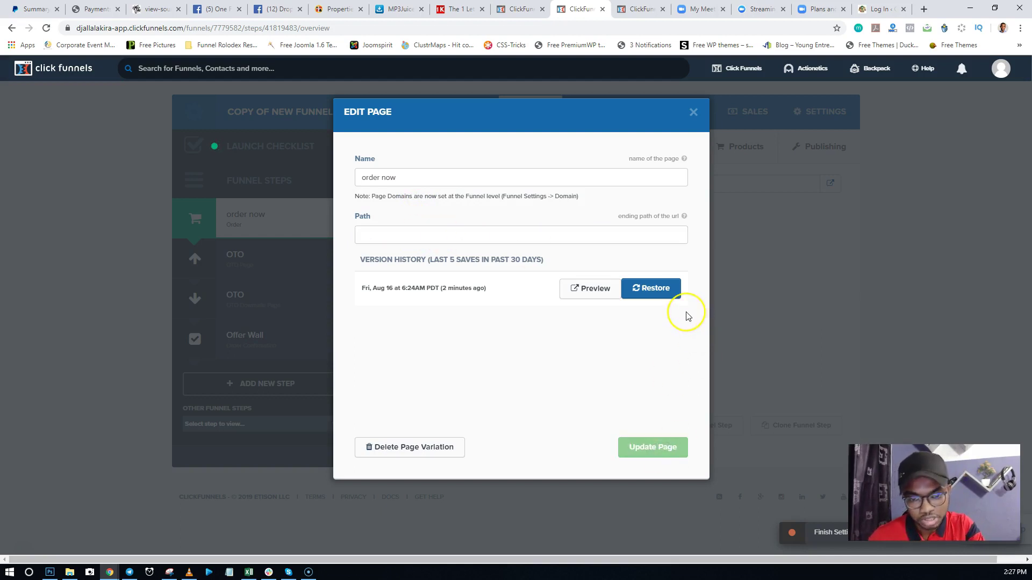